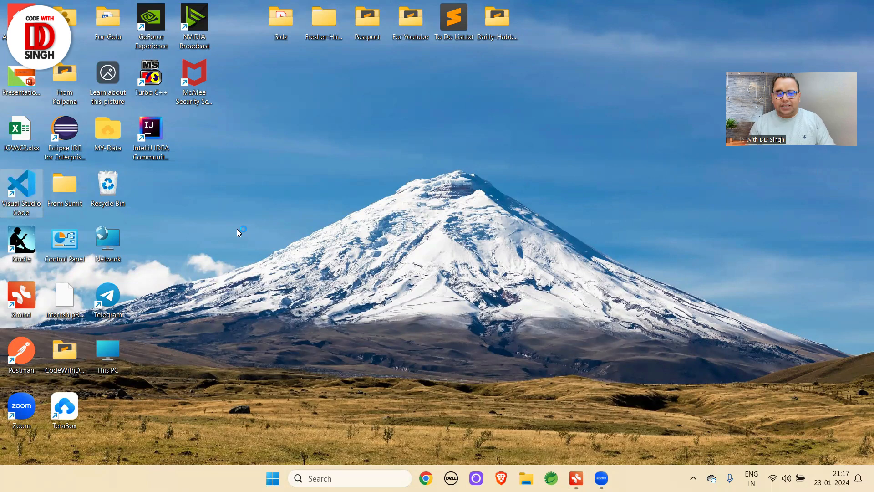
- Launch Visual Studio Code, check for updates, and close the program
double_click(14, 183)
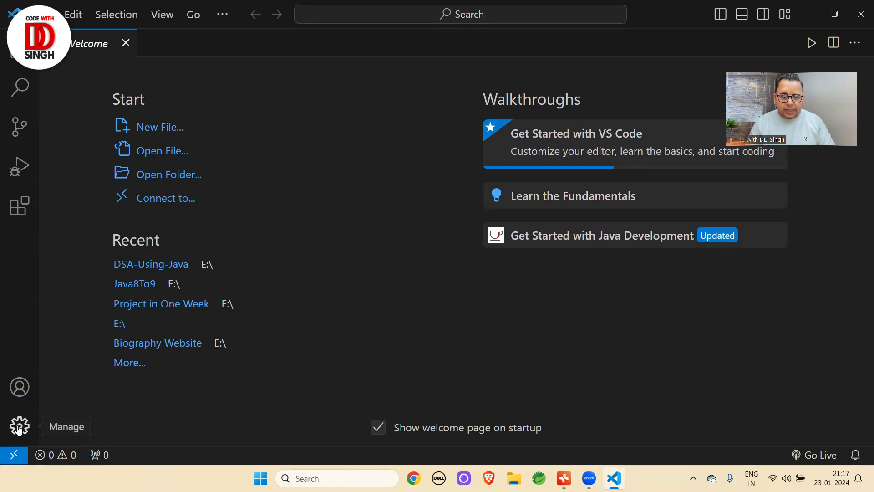
click(19, 429)
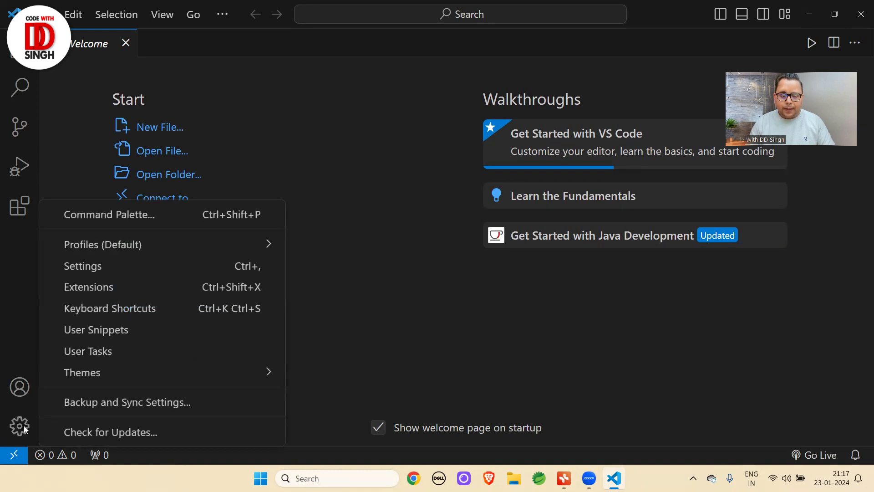
click(120, 436)
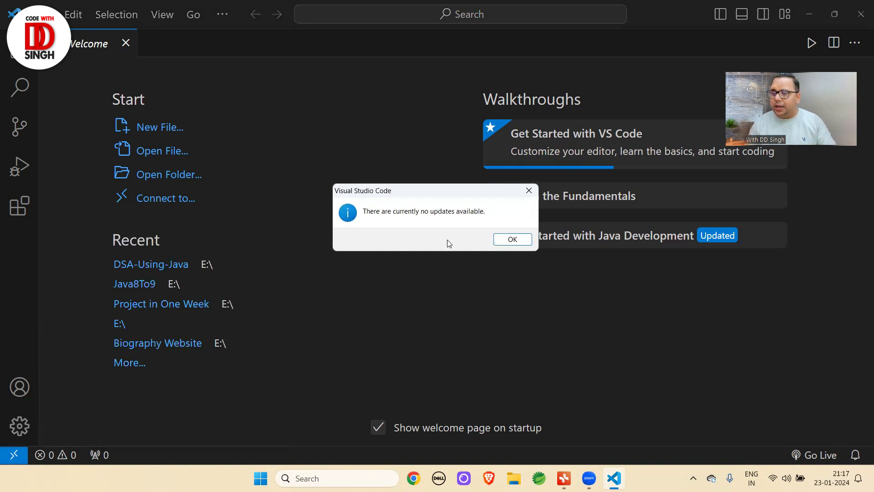
click(507, 243)
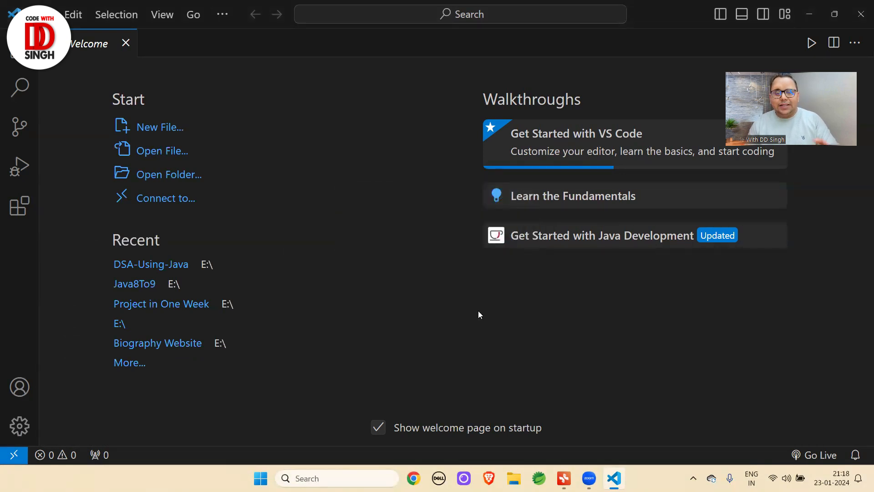
click(860, 13)
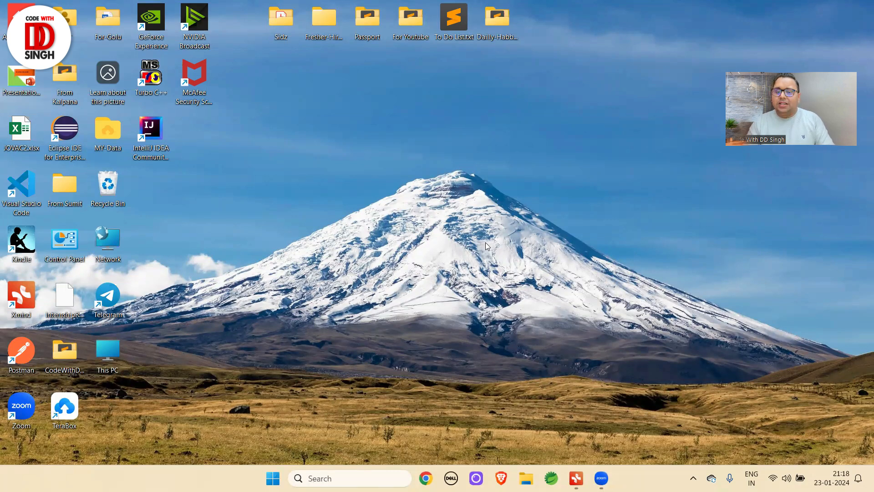
- Search Windows for Control Panel and open it
key(super)
text(con)
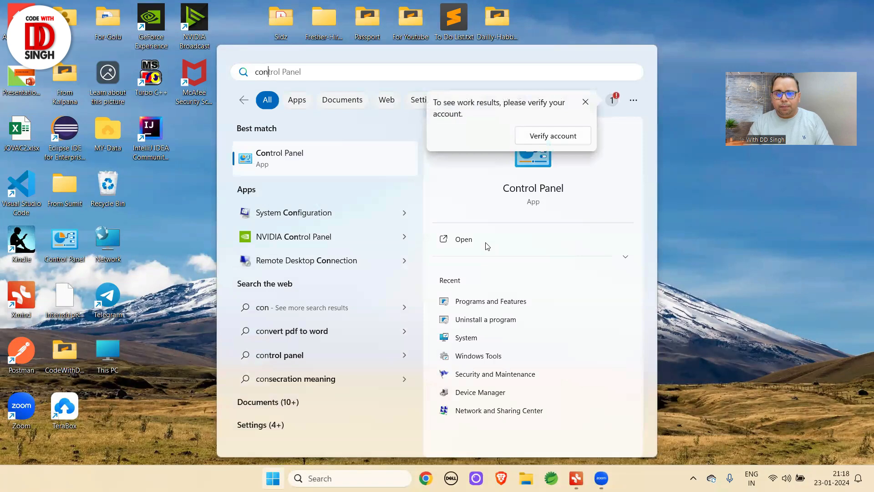
text(tr)
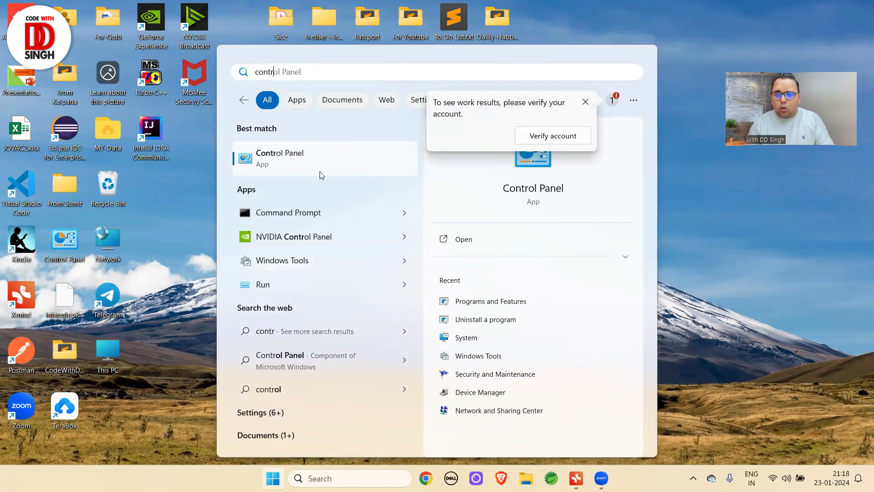
click(295, 157)
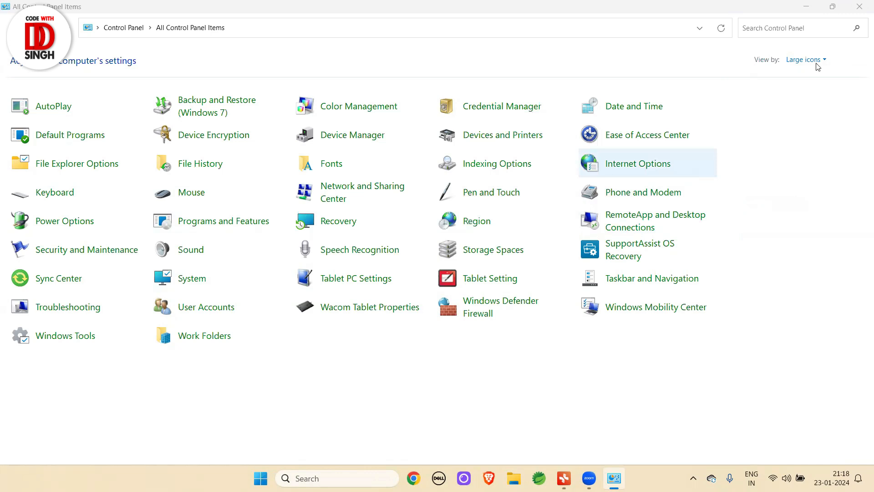
- Switch the Control Panel view to Category and back to Large icons
click(823, 59)
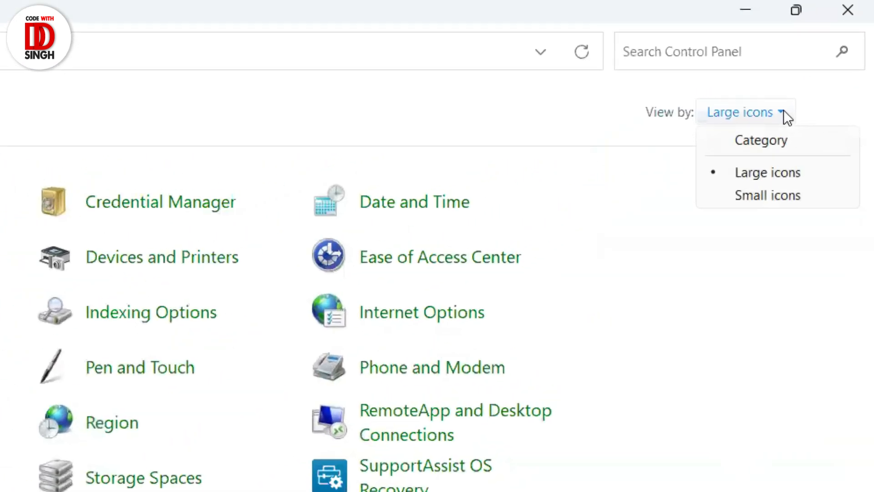
click(771, 141)
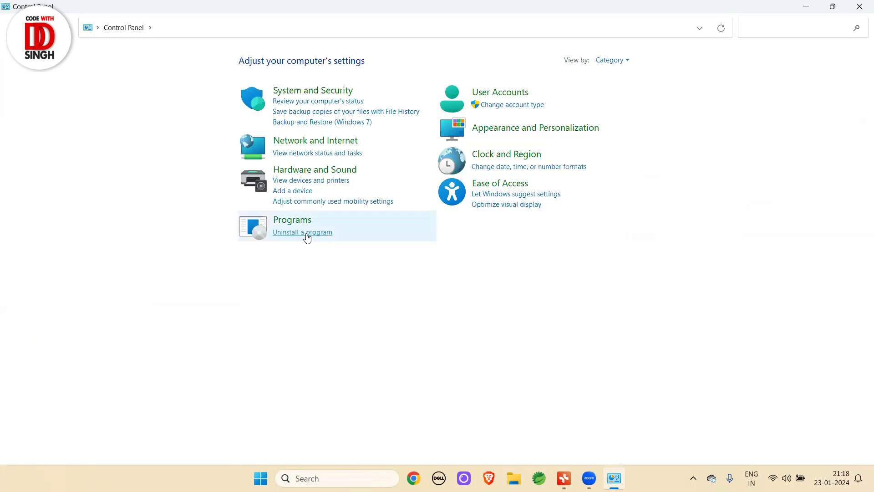
click(627, 61)
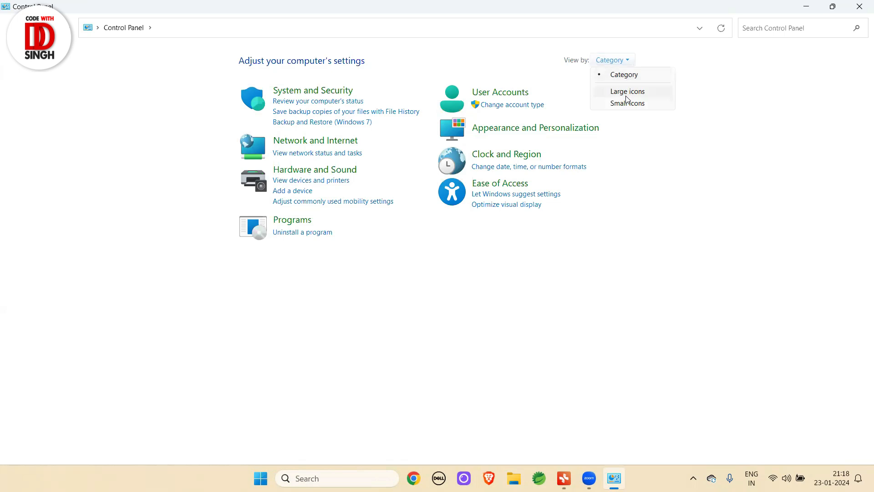
click(626, 98)
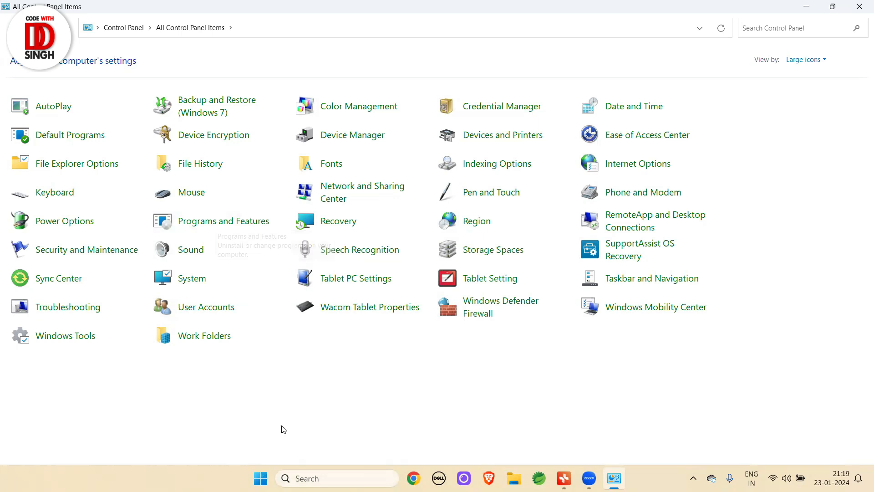
- Uninstall Microsoft Visual Studio Code (User) through Programs and Features and close the window
click(230, 222)
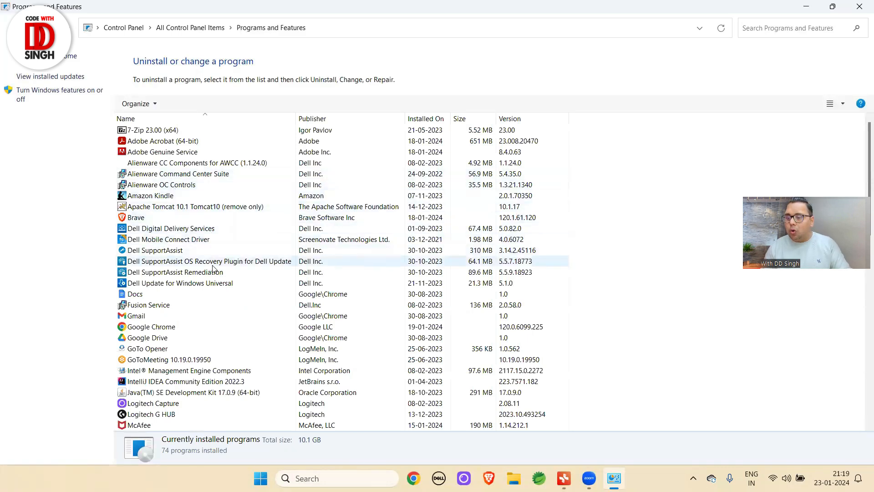
click(178, 206)
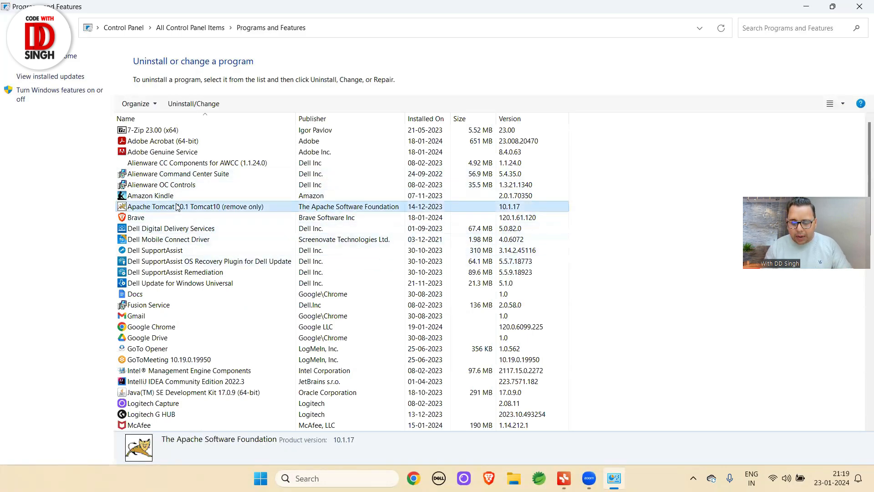
key(m)
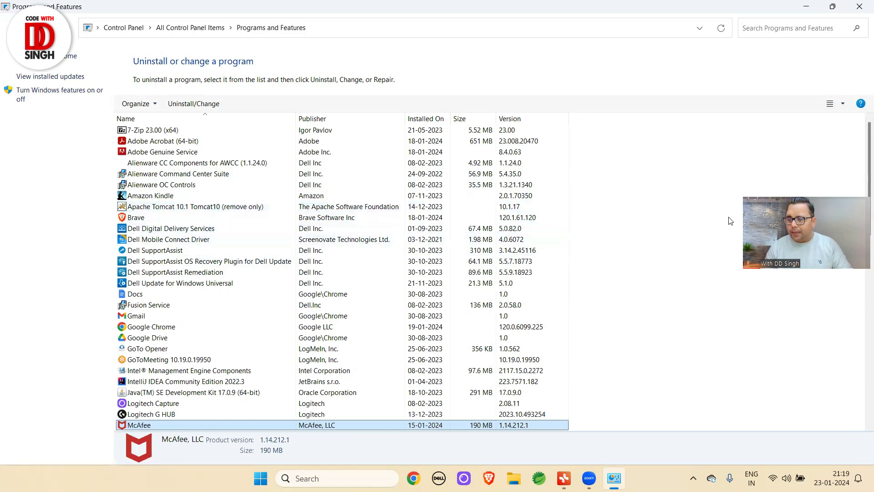
drag(868, 184, 862, 285)
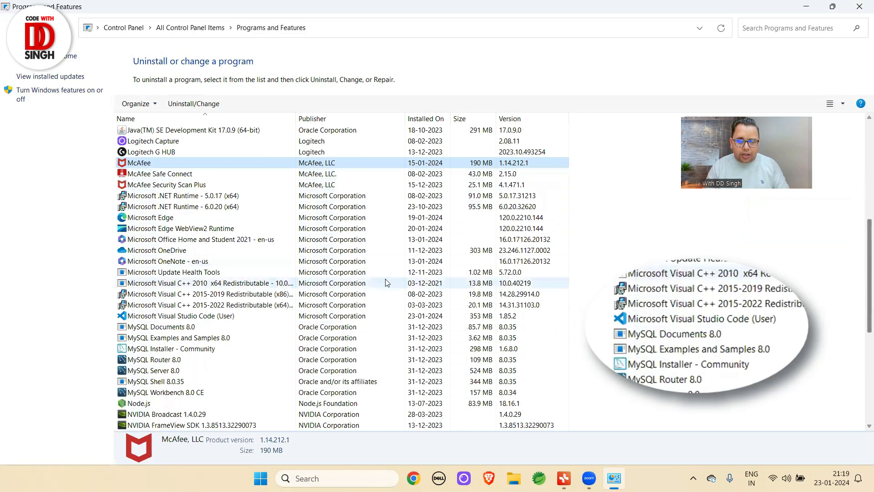
click(201, 319)
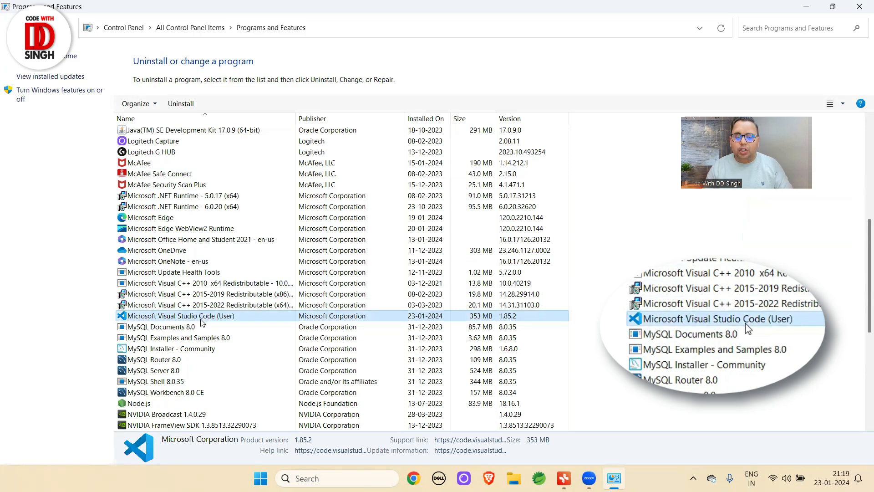
right_click(179, 317)
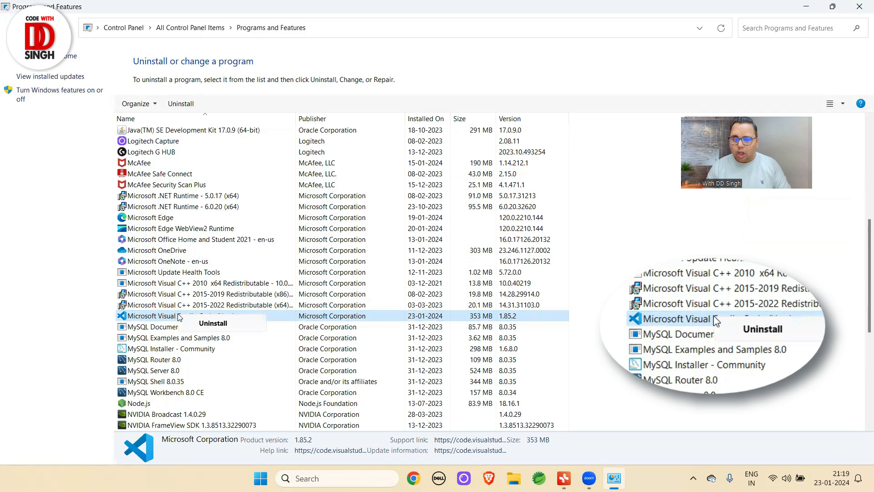
click(217, 326)
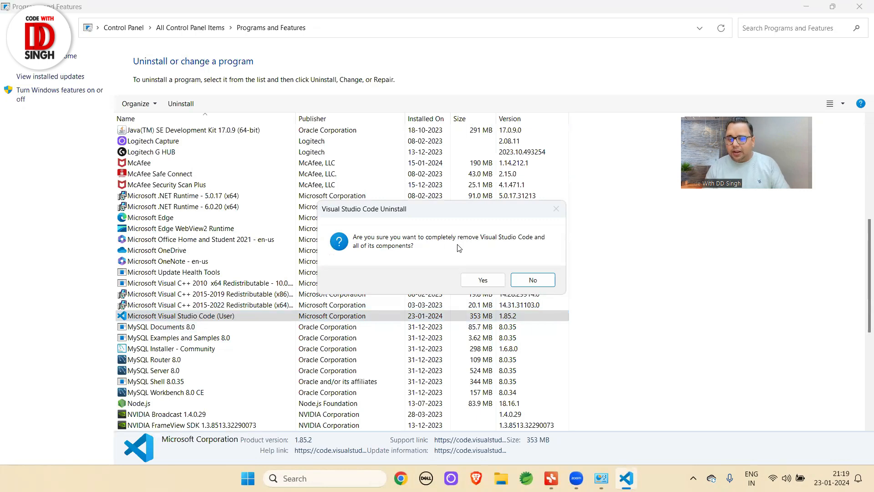
click(482, 280)
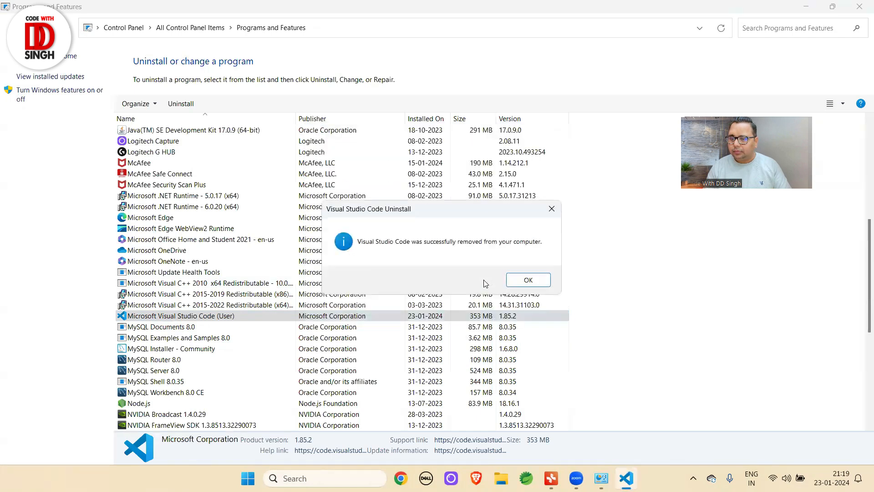
click(531, 279)
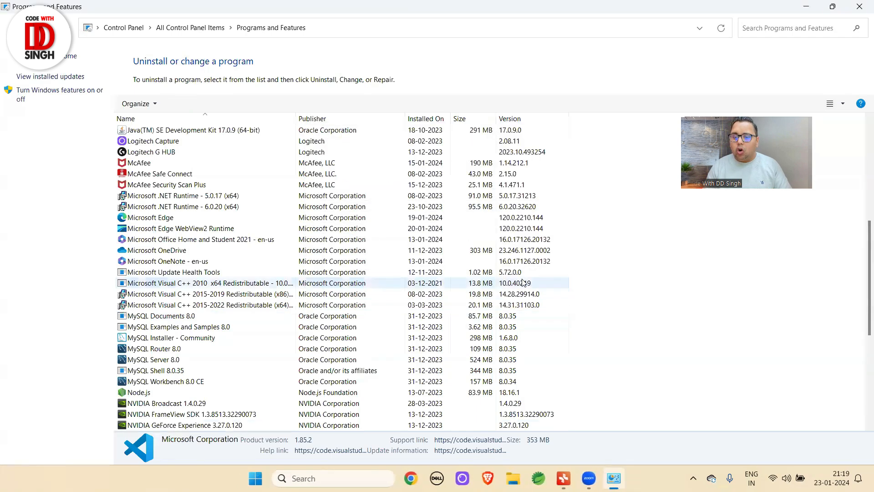
click(860, 7)
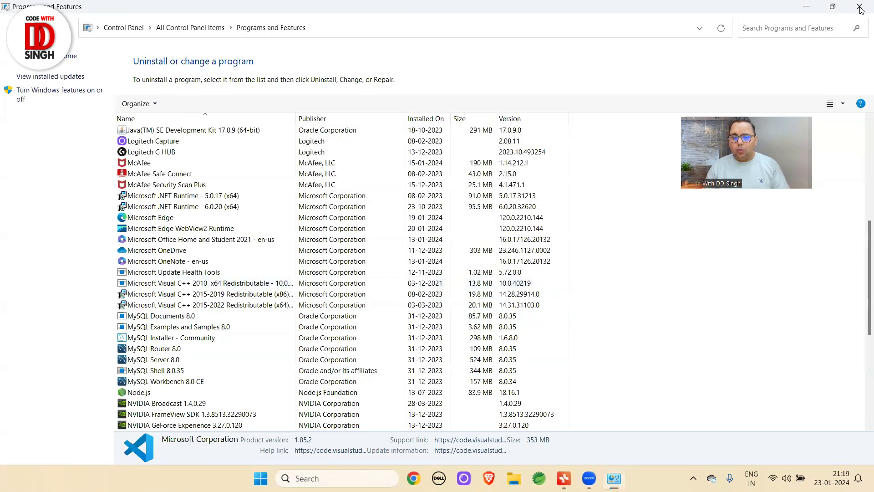
- Switch to the Xmind uninstall map and collapse the branches of topics #1 and #2
key(alt+Tab)
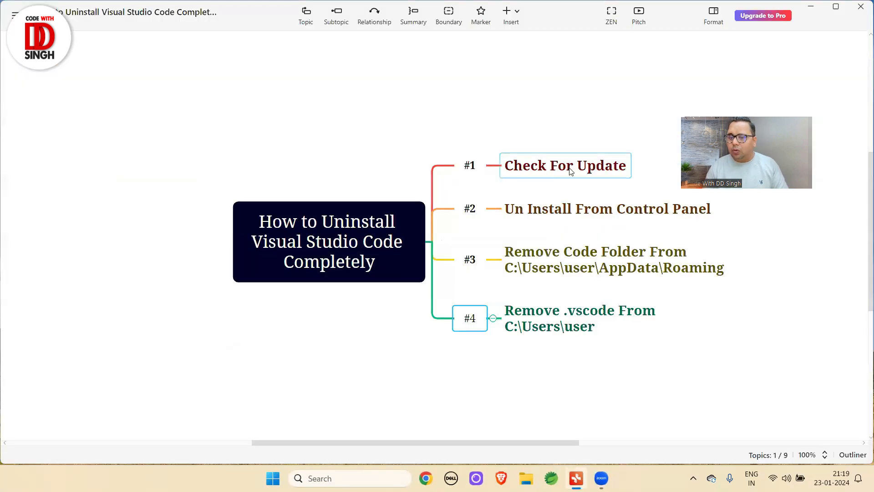
click(494, 166)
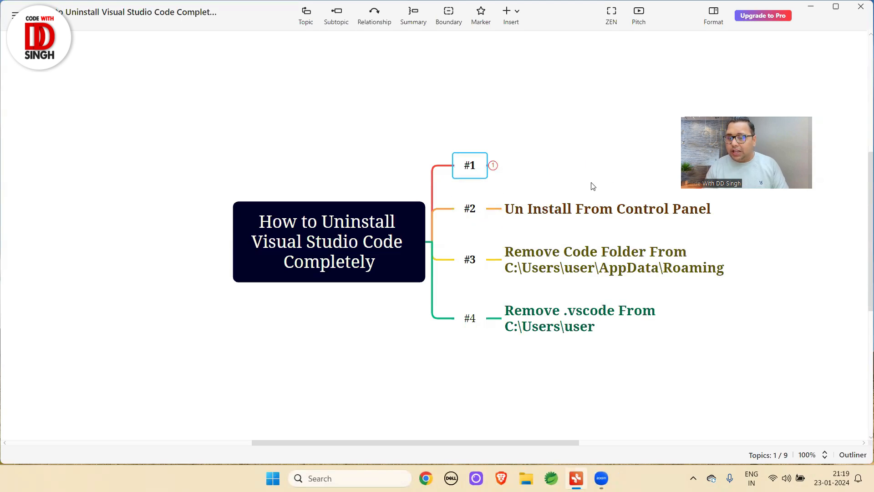
drag(785, 102, 801, 51)
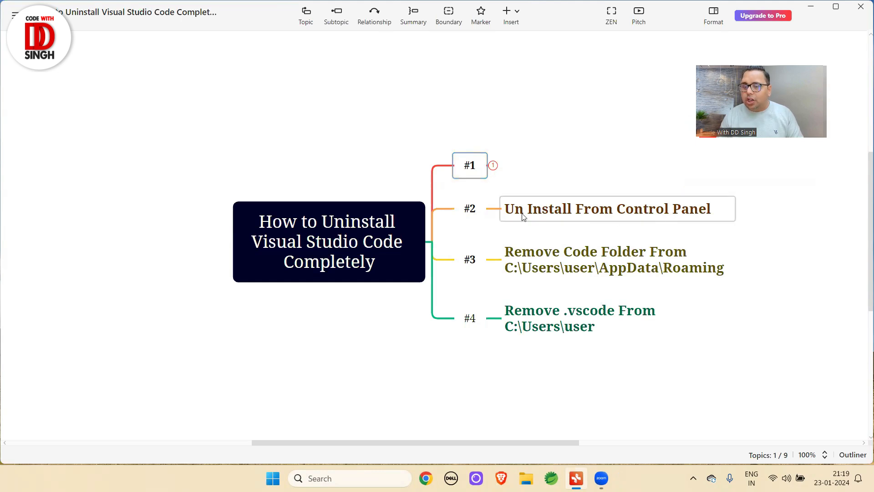
click(492, 209)
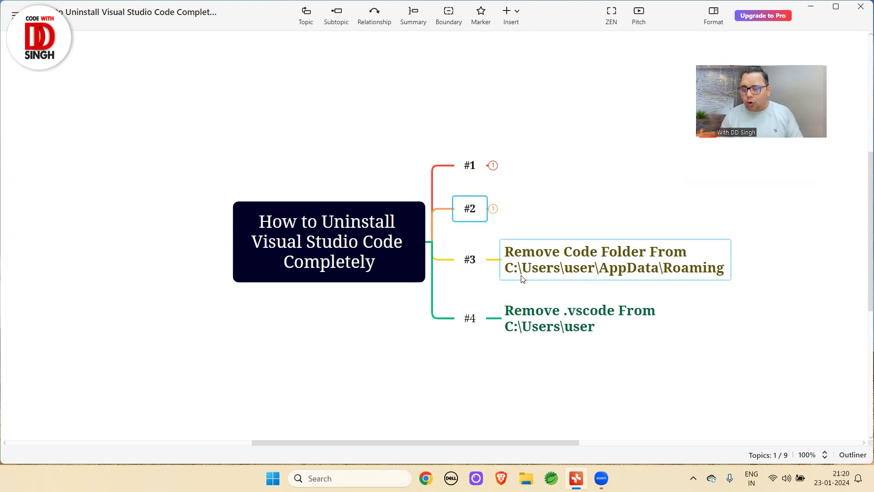
- Go to the desktop and open the Users folder on drive C: through This PC in File Explorer
key(alt+Tab)
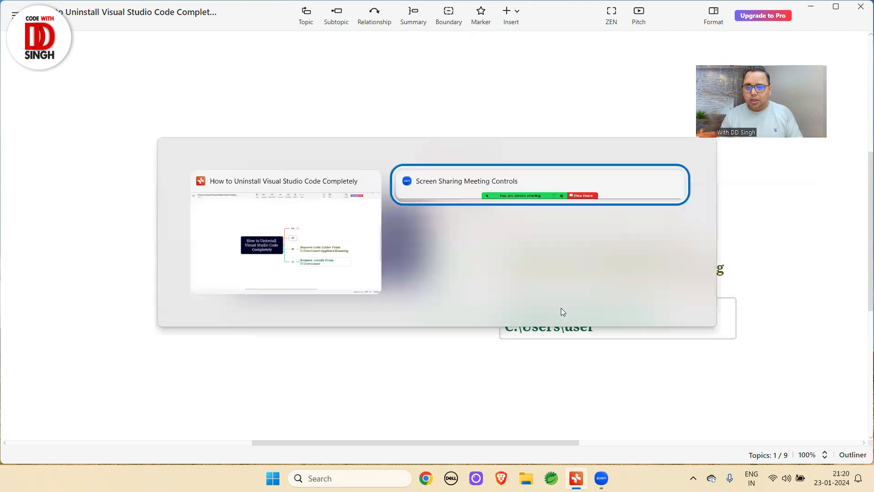
key(super+d)
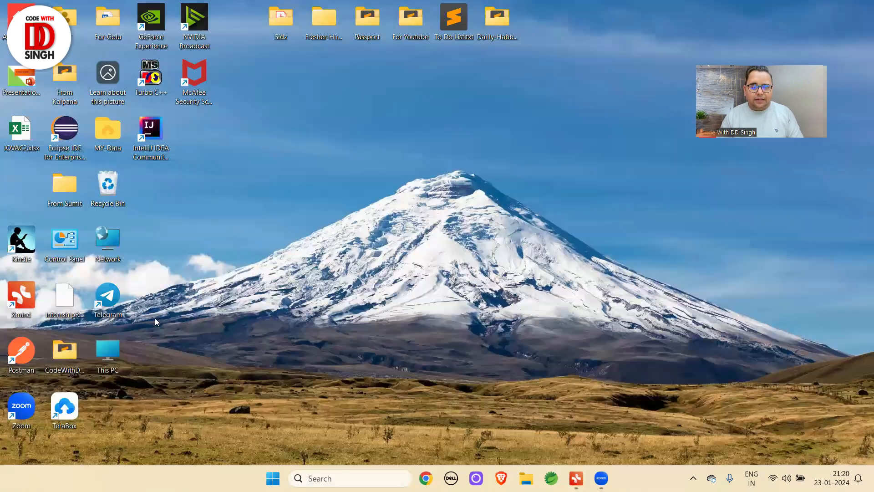
double_click(109, 347)
click(367, 113)
double_click(367, 113)
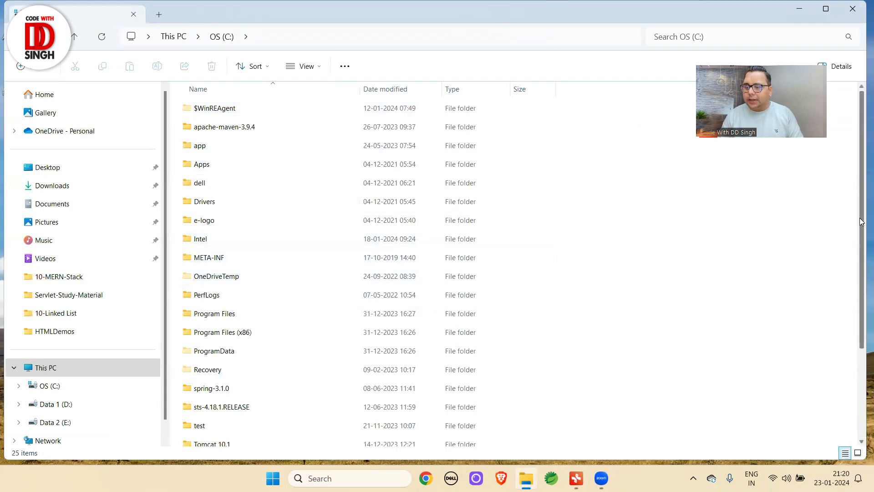
scroll(861, 222, down, 3)
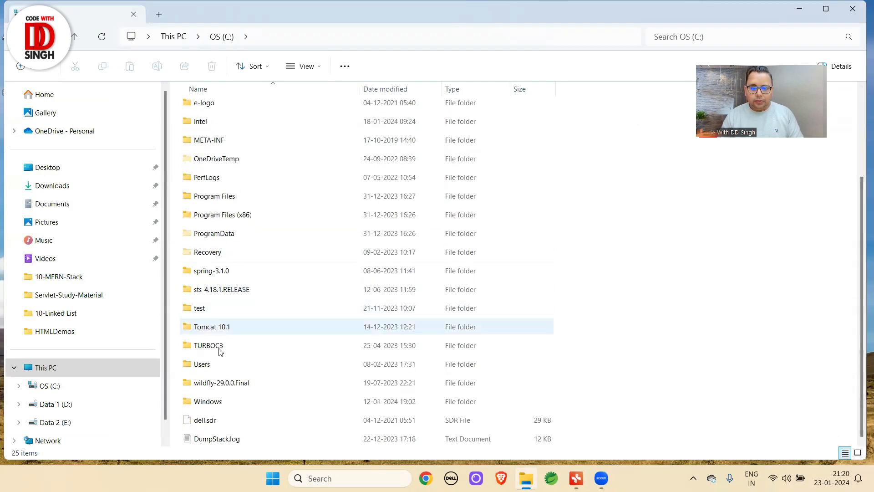
double_click(201, 364)
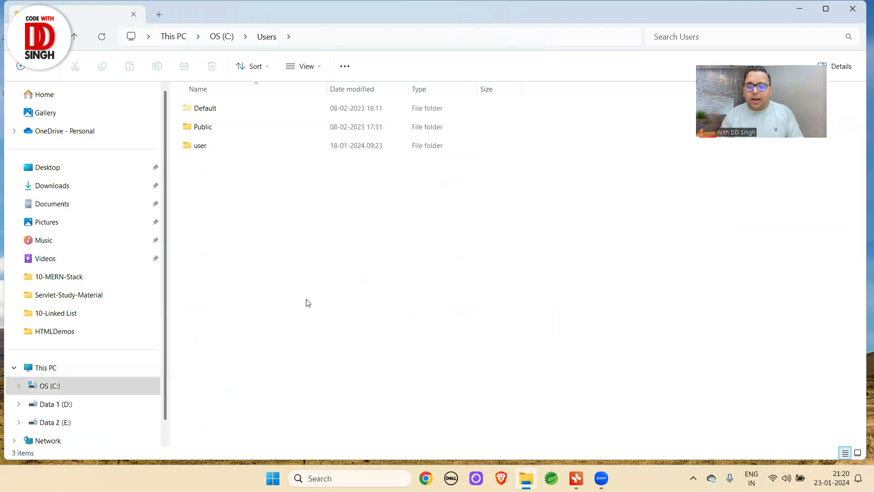
- Check topic #3 in the Xmind map, and delete the Code folder from C:\Users\user\AppData\Roaming in File Explorer
key(alt+Tab)
key(alt+Tab)
click(585, 278)
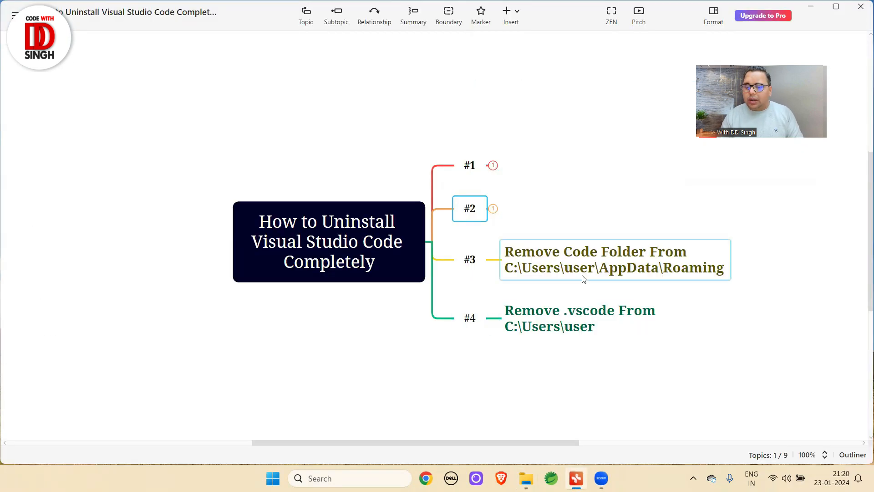
key(alt+Tab)
click(351, 258)
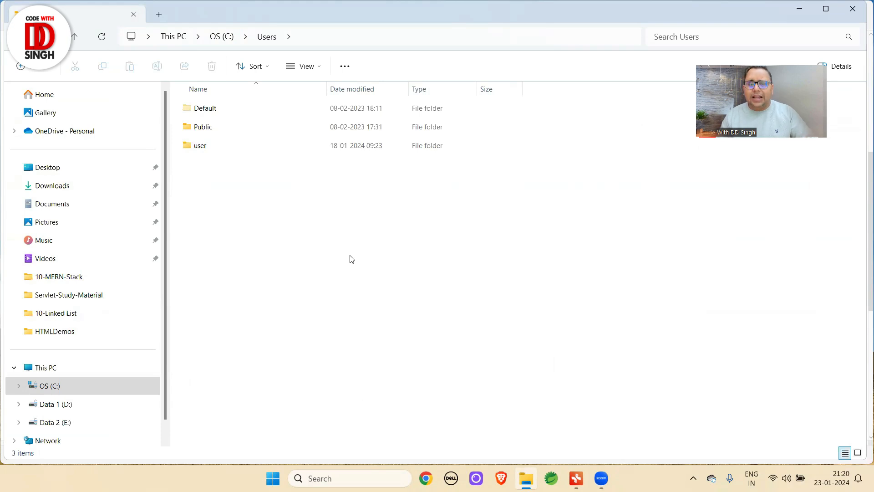
double_click(199, 147)
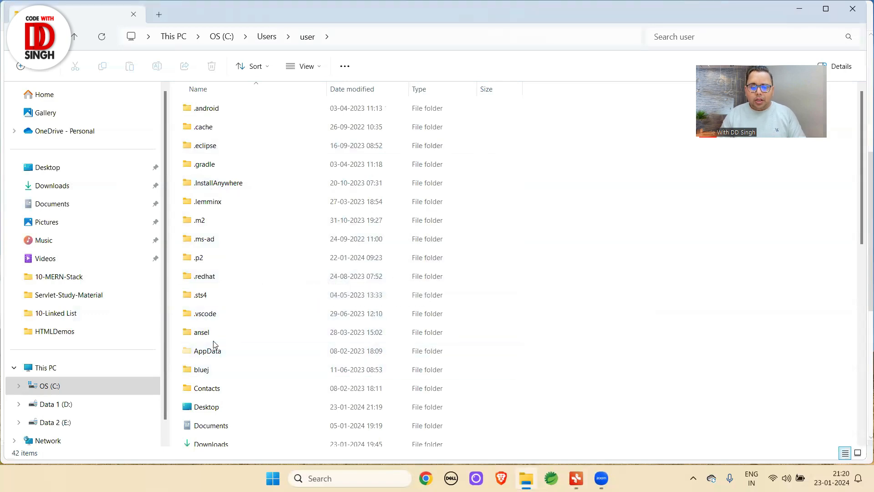
double_click(208, 351)
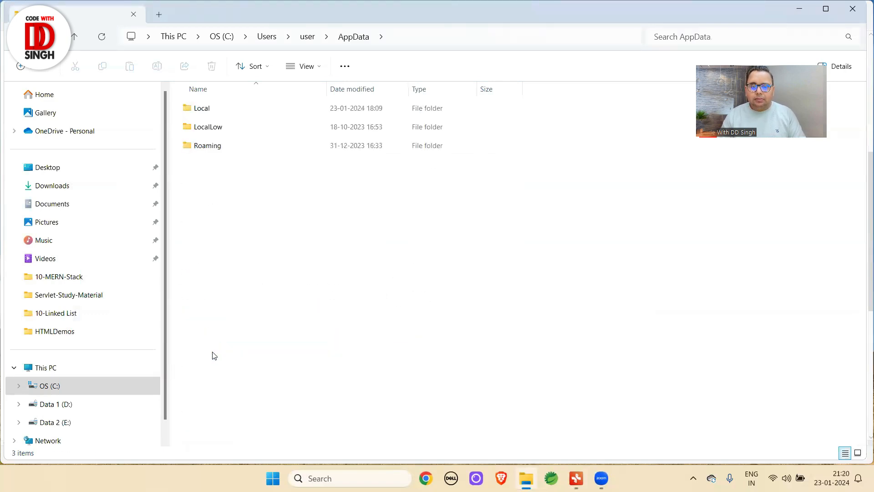
double_click(205, 146)
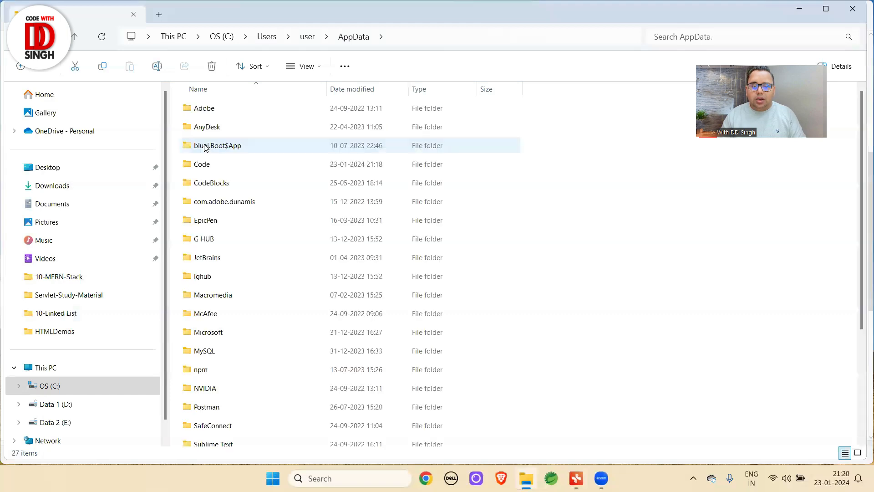
click(199, 167)
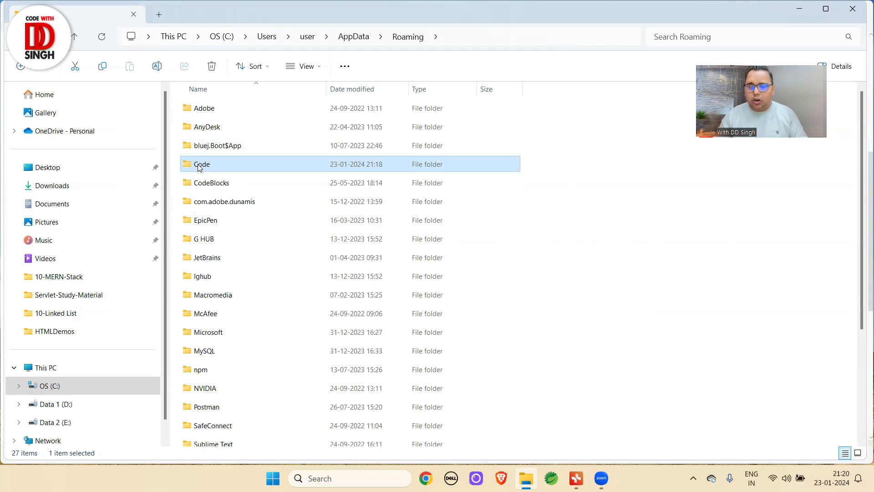
key(Delete)
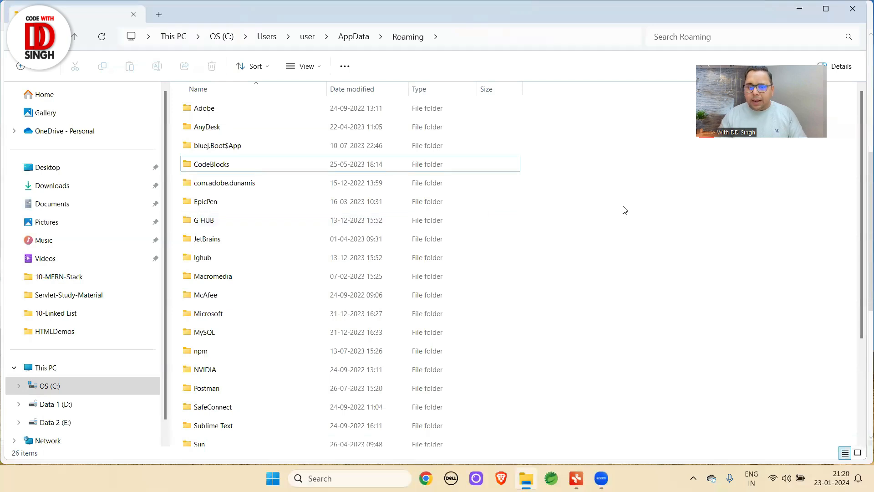
- Go back up to C:\Users\user, check its full path, and delete the .vscode folder there
key(alt+Up)
key(alt+Up)
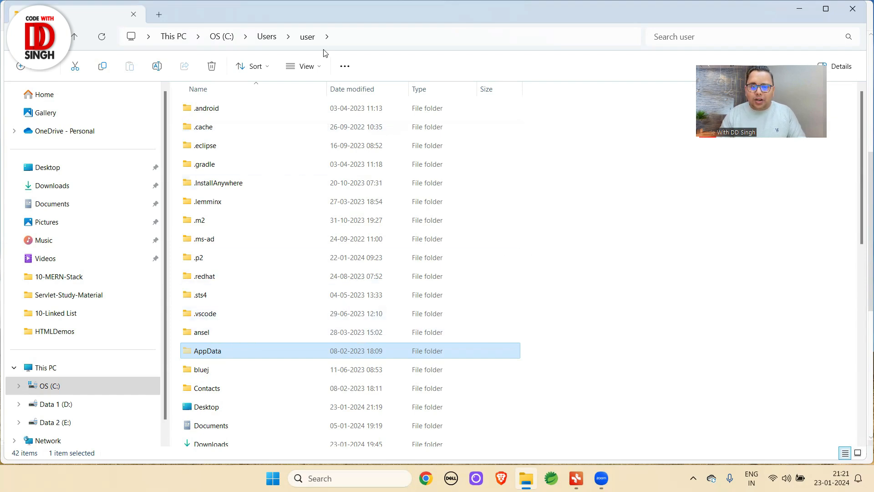
click(354, 38)
key(End)
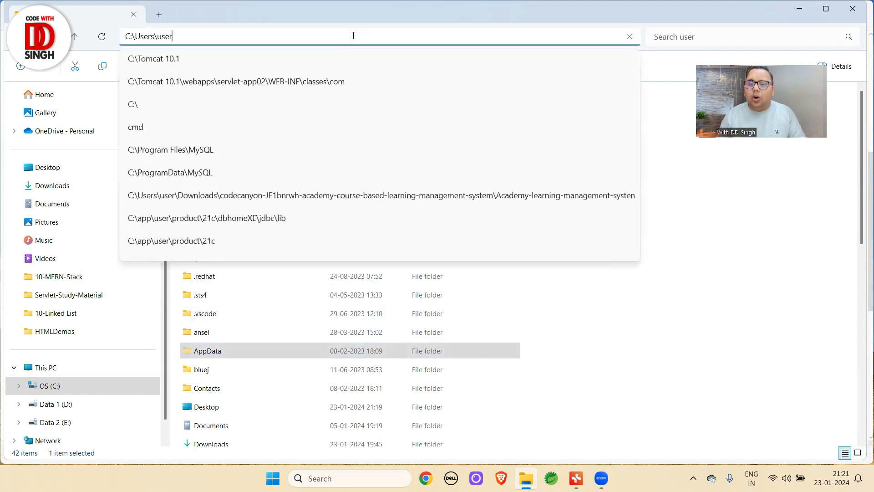
click(747, 270)
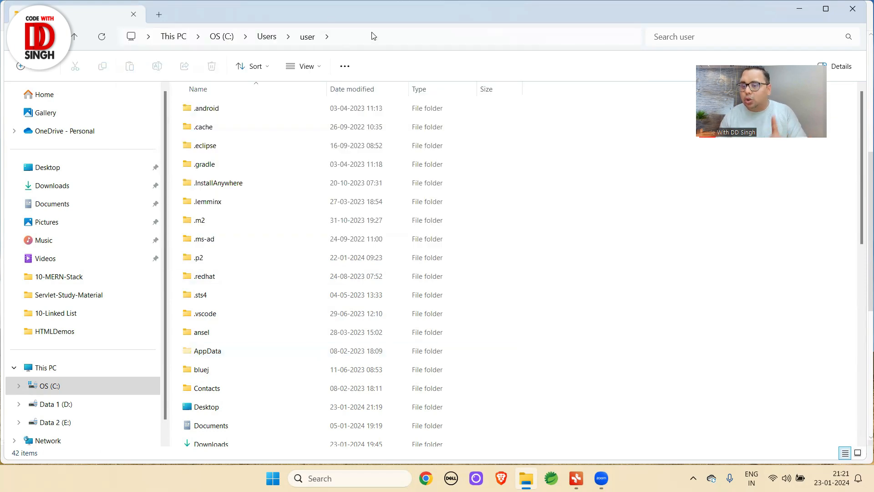
click(208, 315)
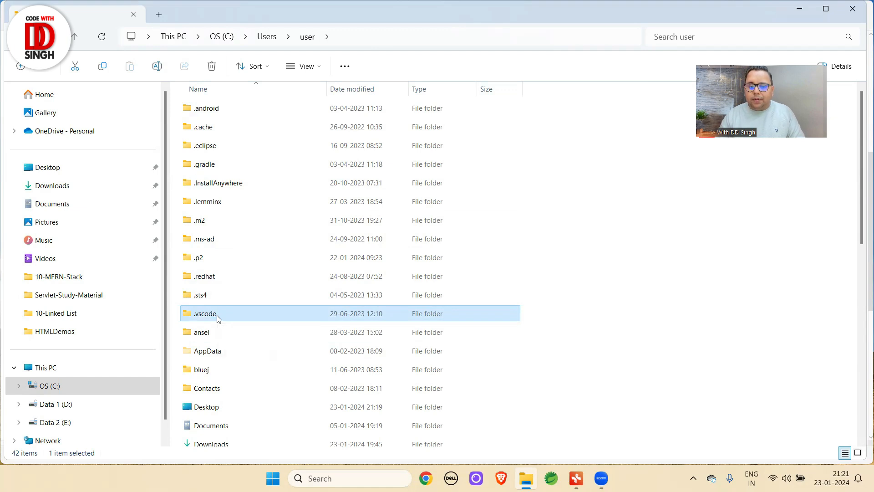
key(Delete)
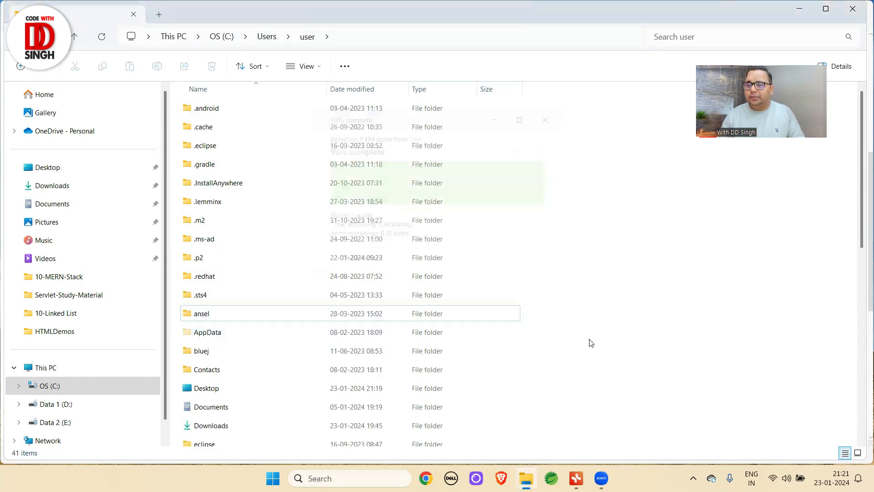
- Switch to the Xmind uninstall map and collapse the branch of topic #3
key(alt+Tab)
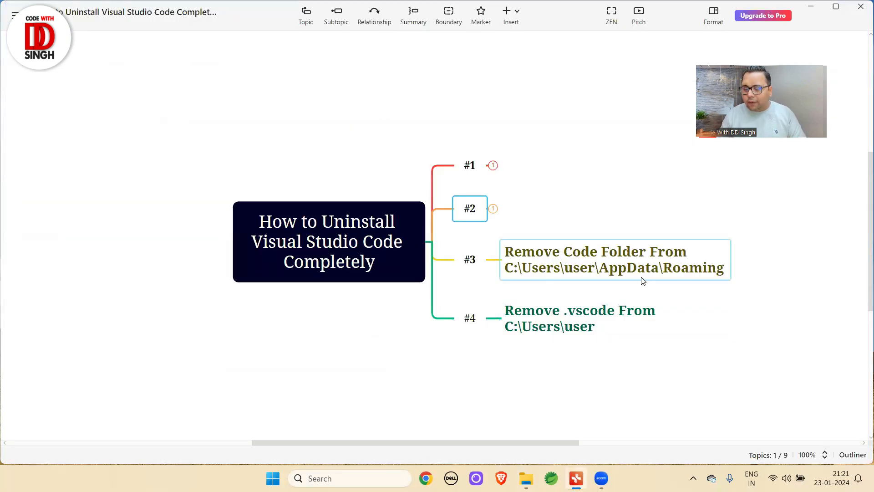
click(493, 260)
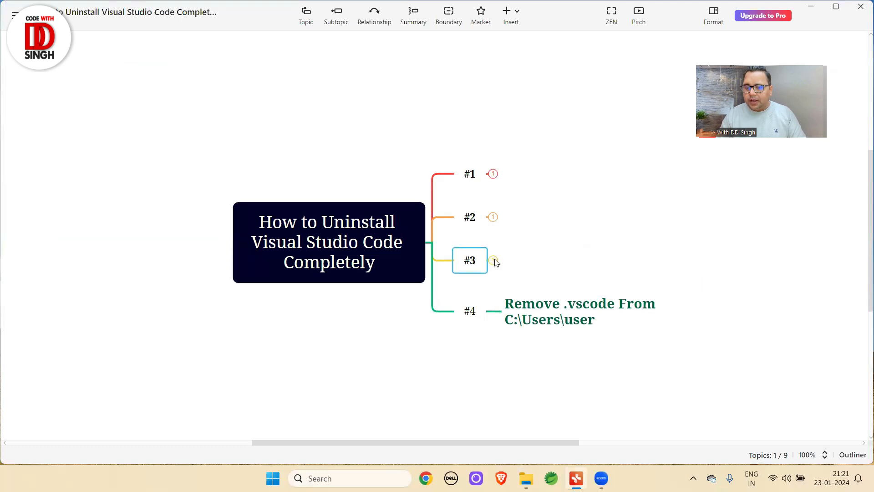